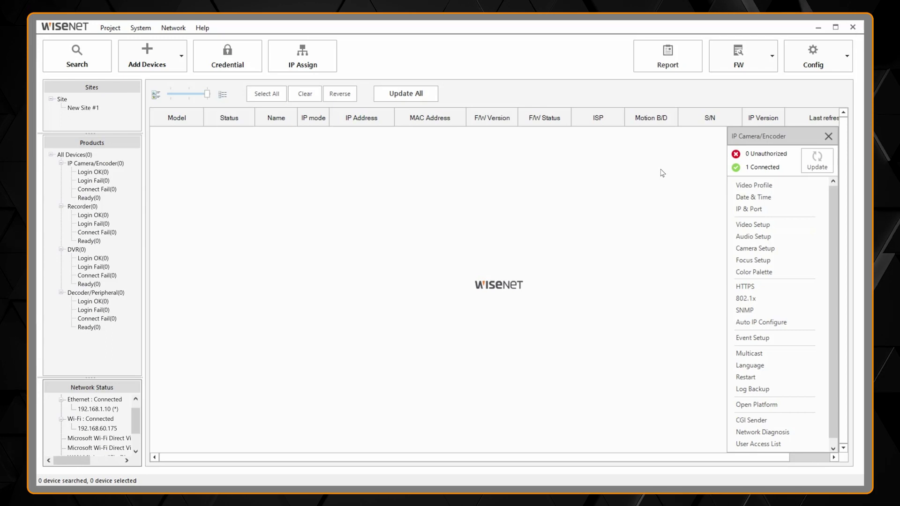
Step: Run a network device search, which finds five recorders and cameras
{"action": "left_click", "coordinate": [66, 69]}
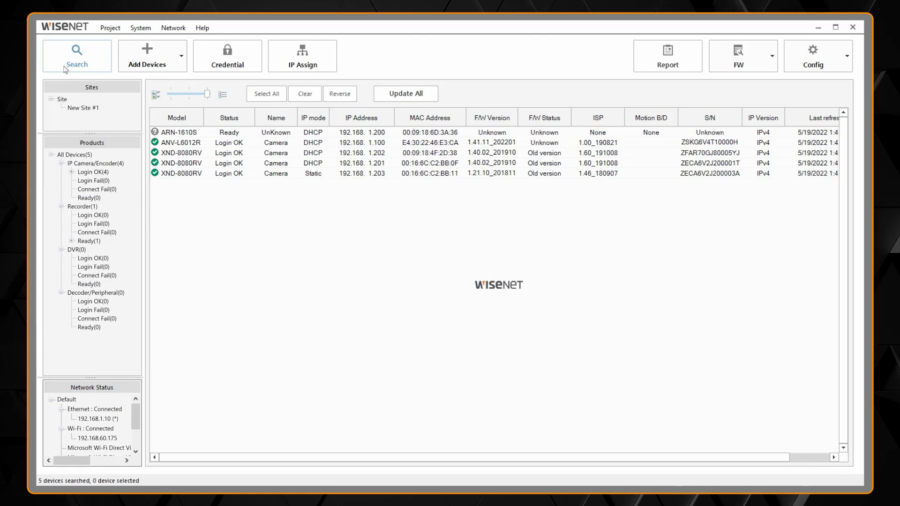
Step: Enable the Default connection under Network Status and rerun the device search
{"action": "mouse_move", "coordinate": [134, 412]}
{"action": "left_mouse_down"}
{"action": "mouse_move", "coordinate": [135, 423]}
{"action": "mouse_move", "coordinate": [136, 416]}
{"action": "left_mouse_up"}
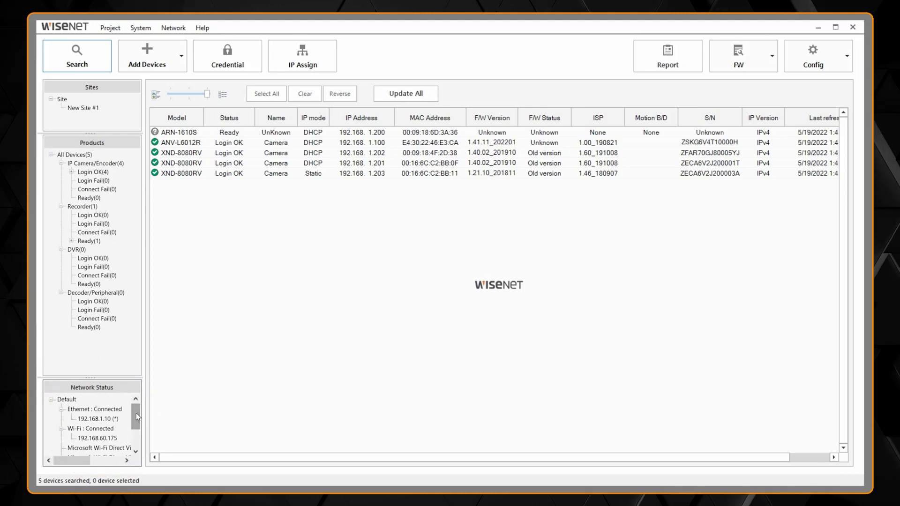
{"action": "right_click", "coordinate": [109, 422]}
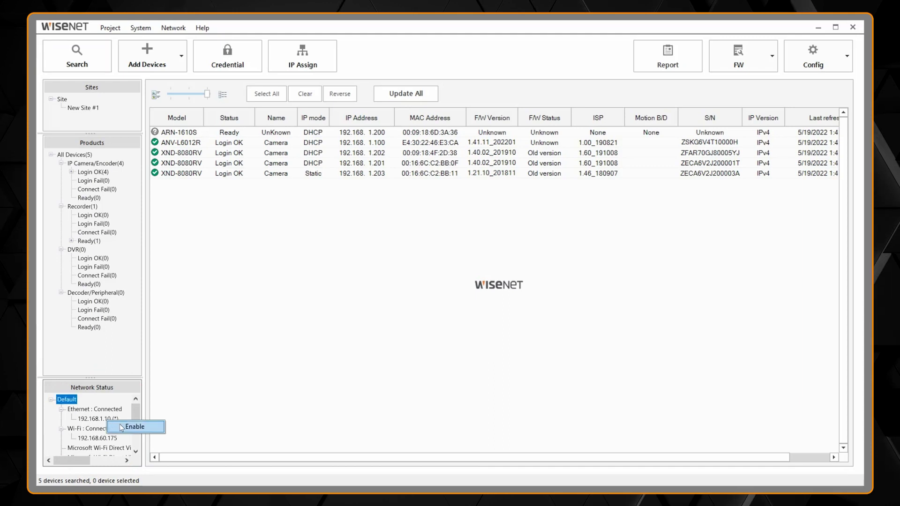
{"action": "left_click", "coordinate": [125, 426]}
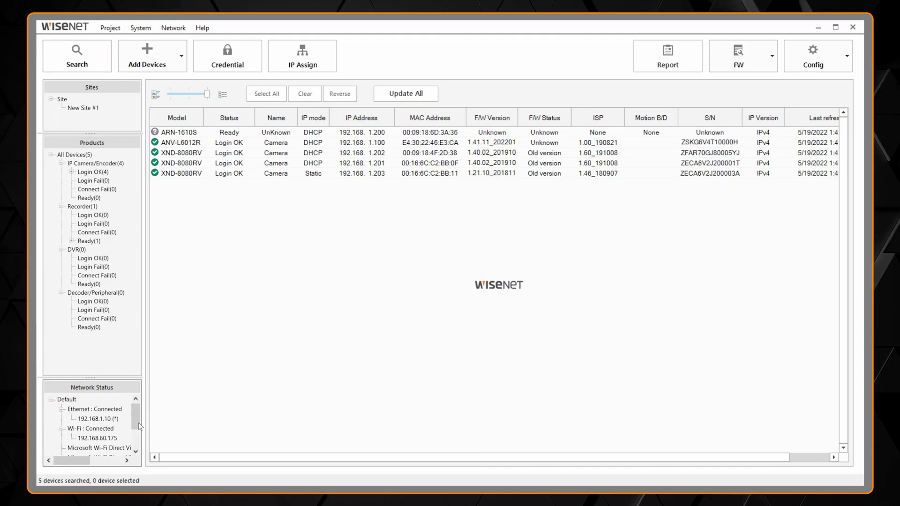
{"action": "left_click", "coordinate": [100, 71]}
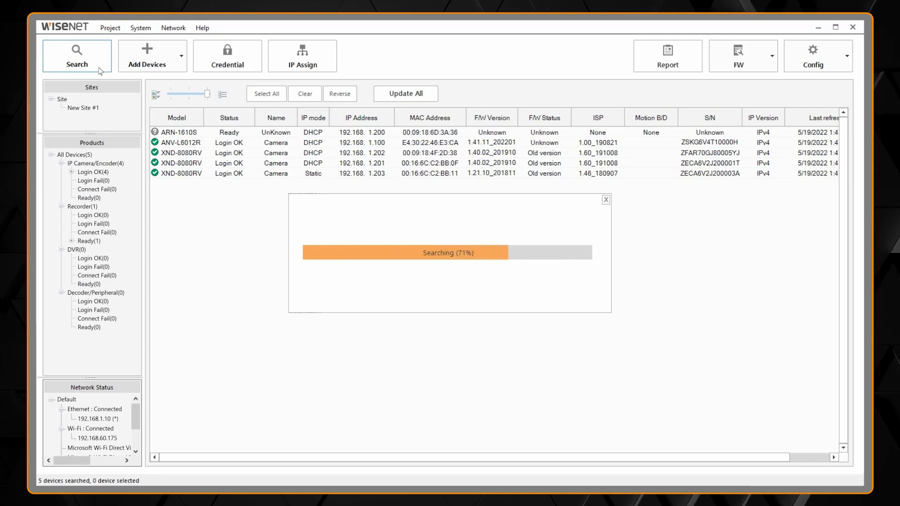
{"action": "mouse_move", "coordinate": [235, 174]}
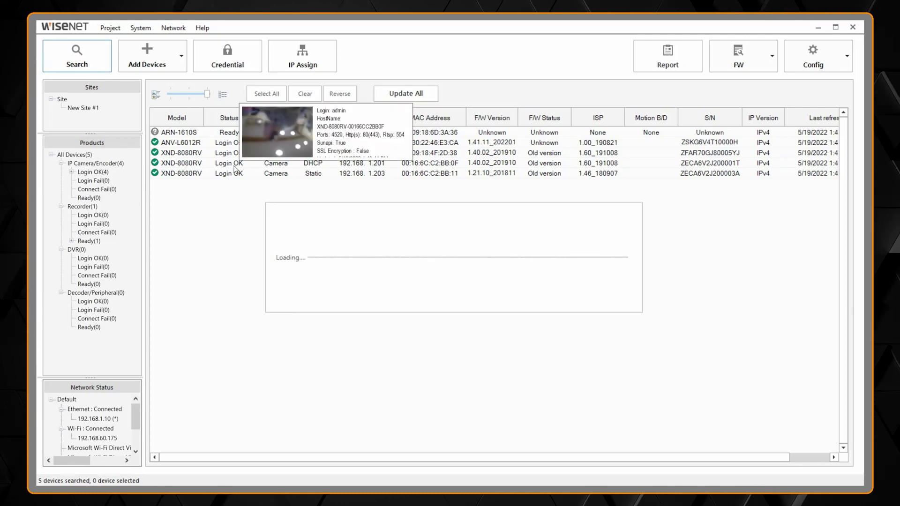
Step: Apply the admin password to the 192.168.1.203 XND-8080RV camera, then select all devices
{"action": "left_click", "coordinate": [235, 174]}
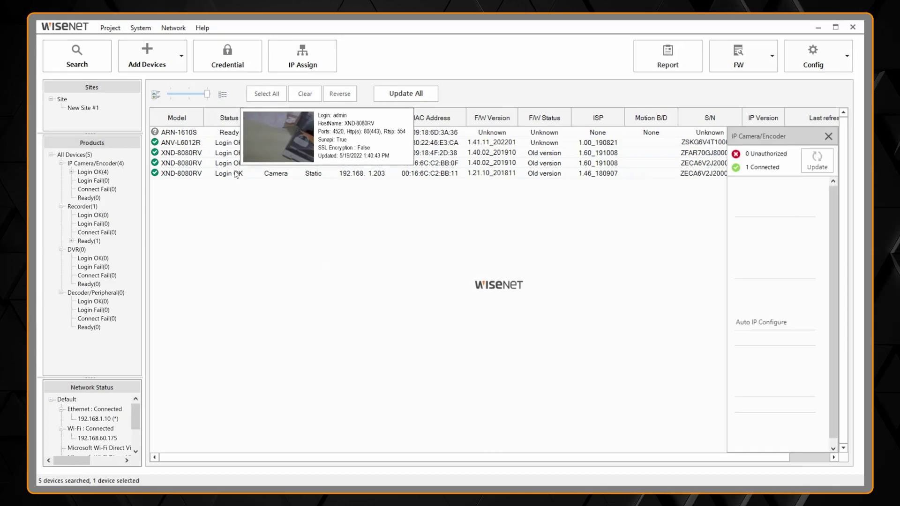
{"action": "left_click", "coordinate": [238, 53]}
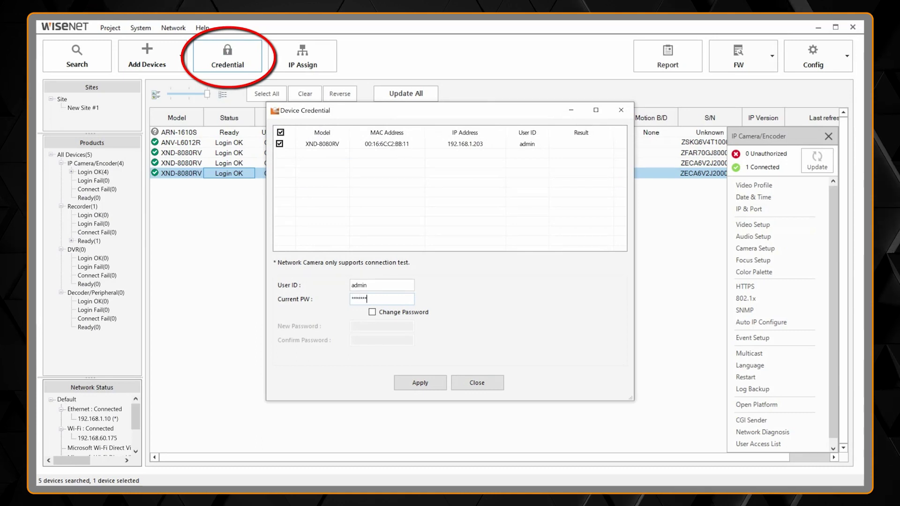
{"action": "type", "text": "***"}
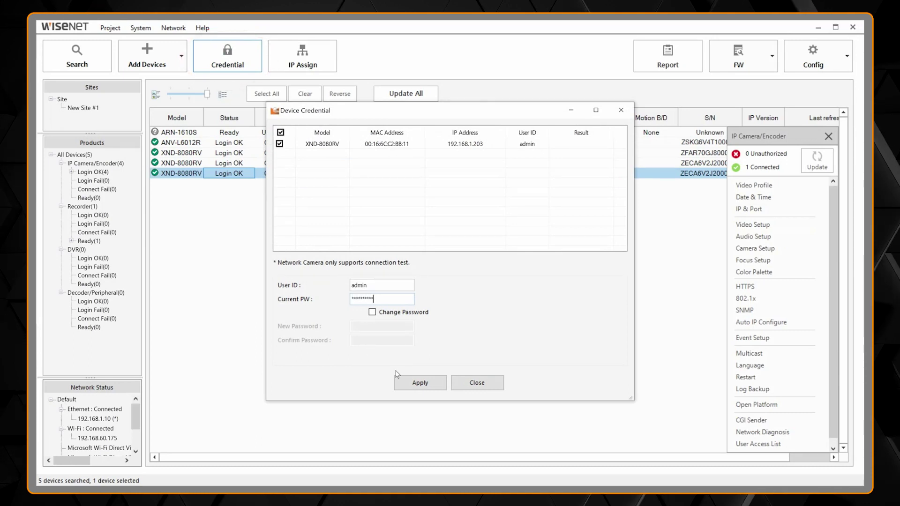
{"action": "left_click", "coordinate": [403, 384]}
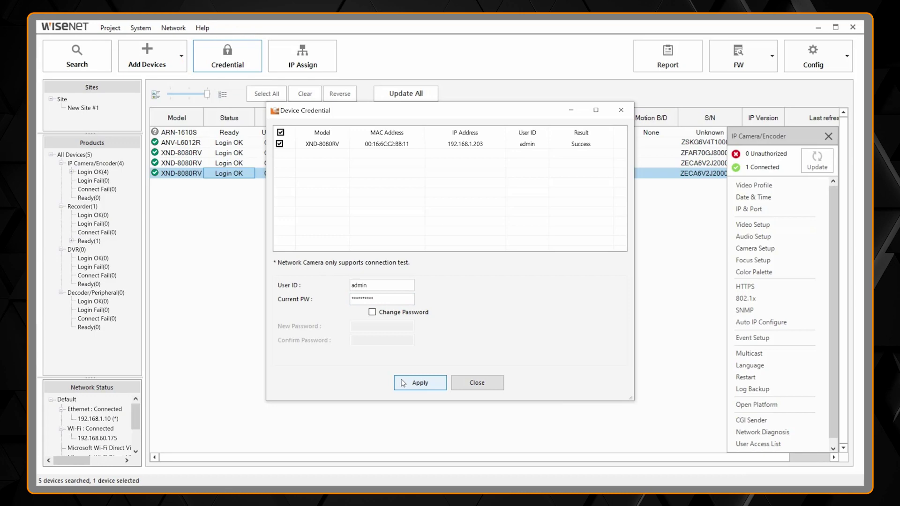
{"action": "left_click", "coordinate": [475, 383]}
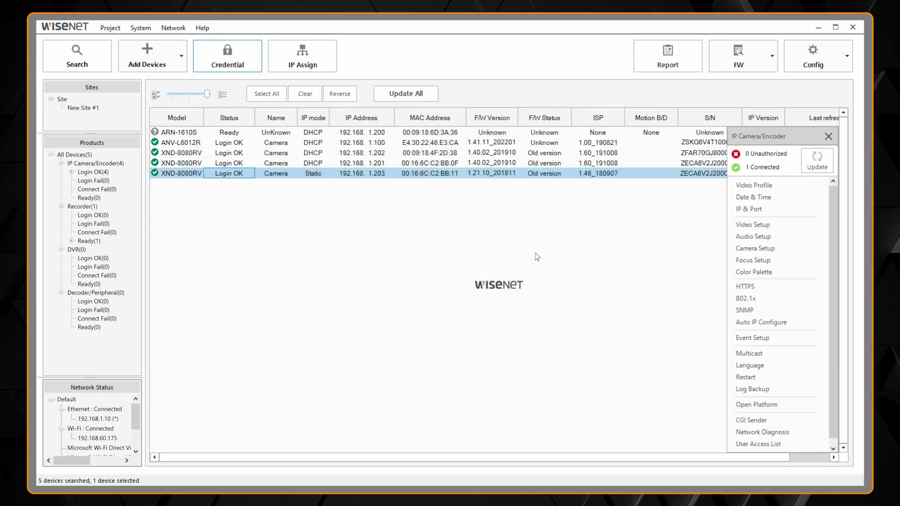
{"action": "key", "text": "ctrl+a"}
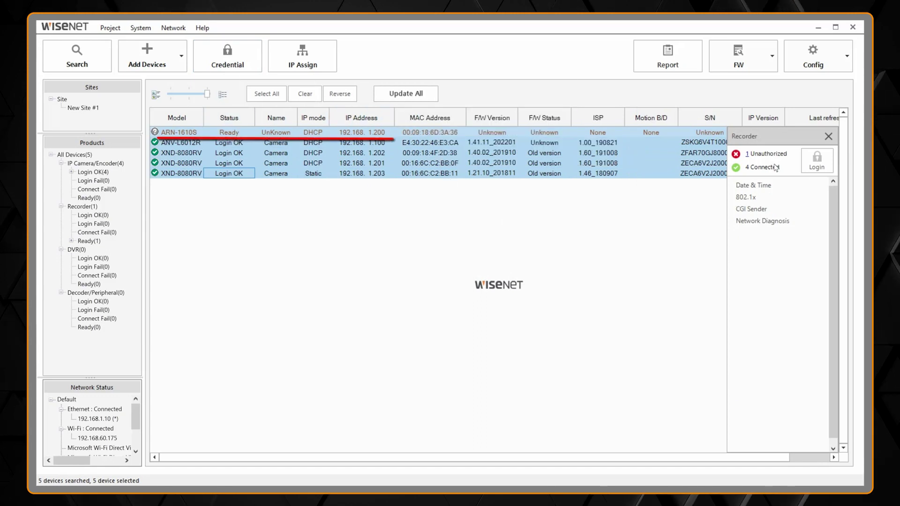
Step: Log in to all selected devices, confirming force login for the ARN-1610S recorder
{"action": "left_click", "coordinate": [816, 161]}
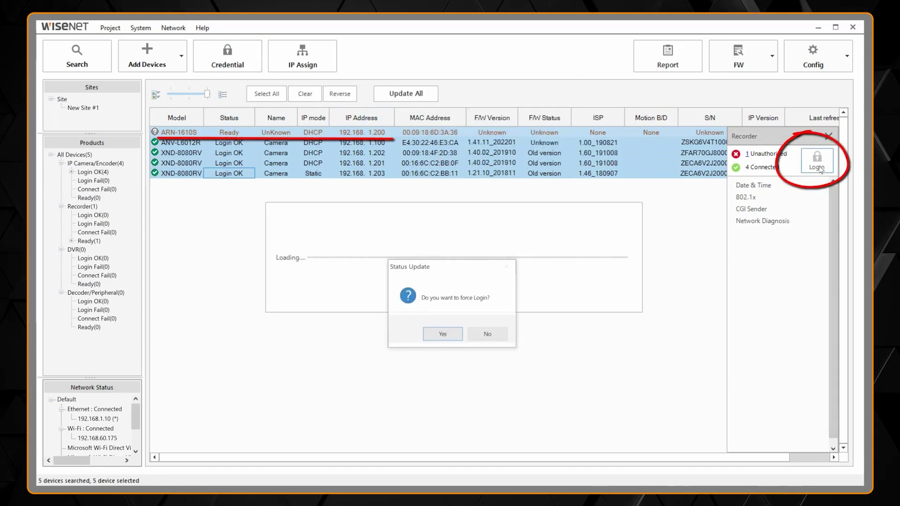
{"action": "left_click", "coordinate": [453, 335]}
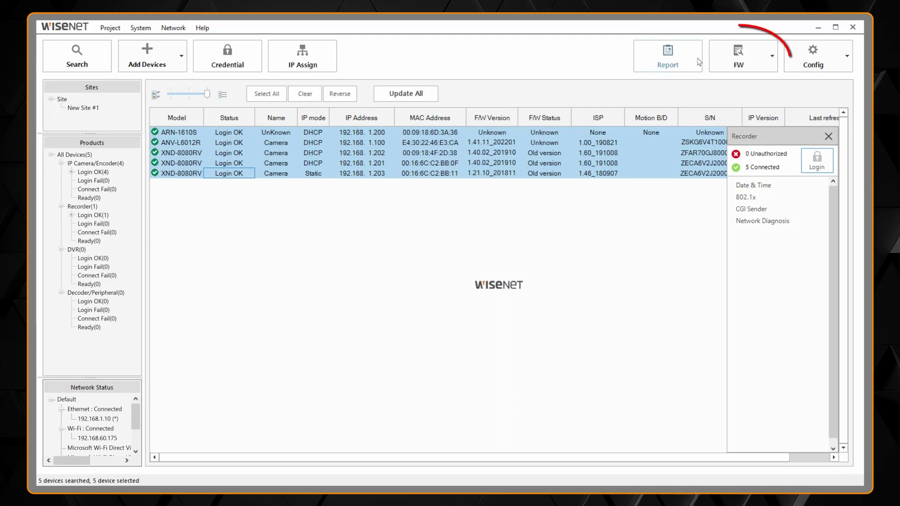
Step: Run FW Status Check, then select the XND-8080RV cameras from 192.168.1.202 through 192.168.1.203
{"action": "left_click", "coordinate": [724, 61]}
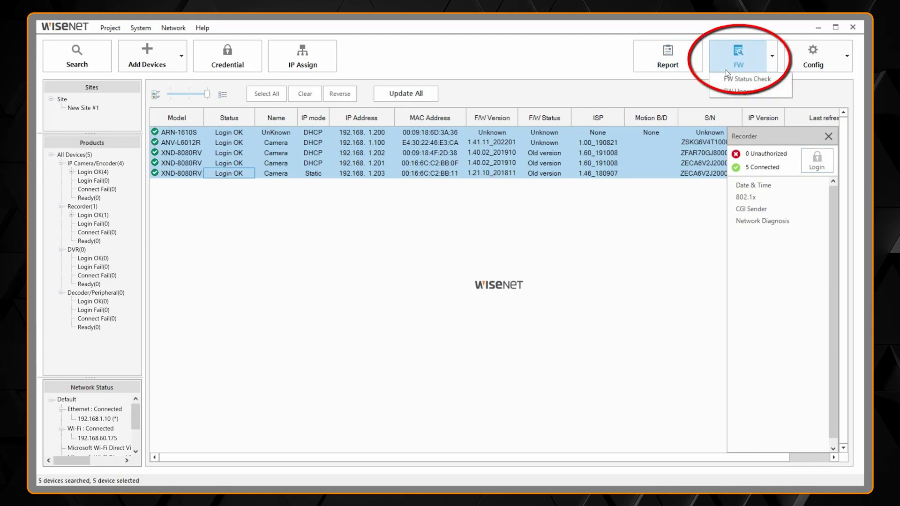
{"action": "left_click", "coordinate": [729, 80]}
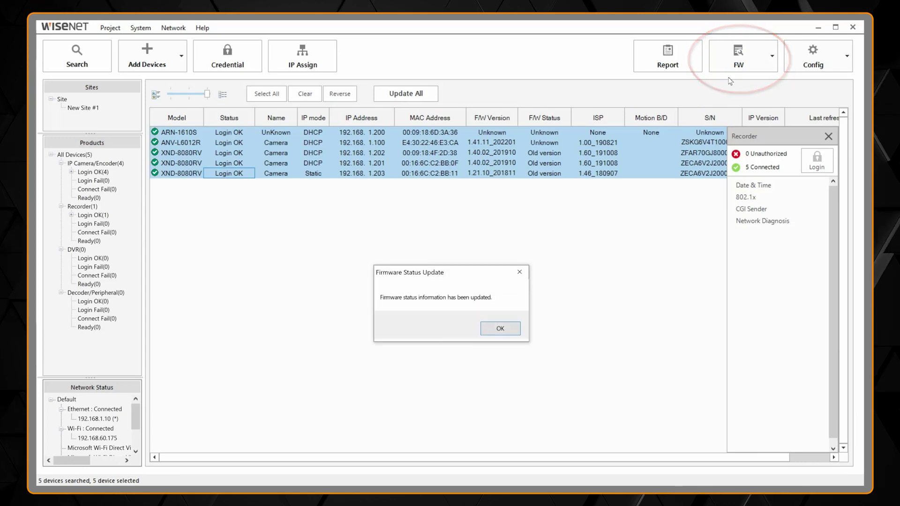
{"action": "left_click", "coordinate": [514, 328]}
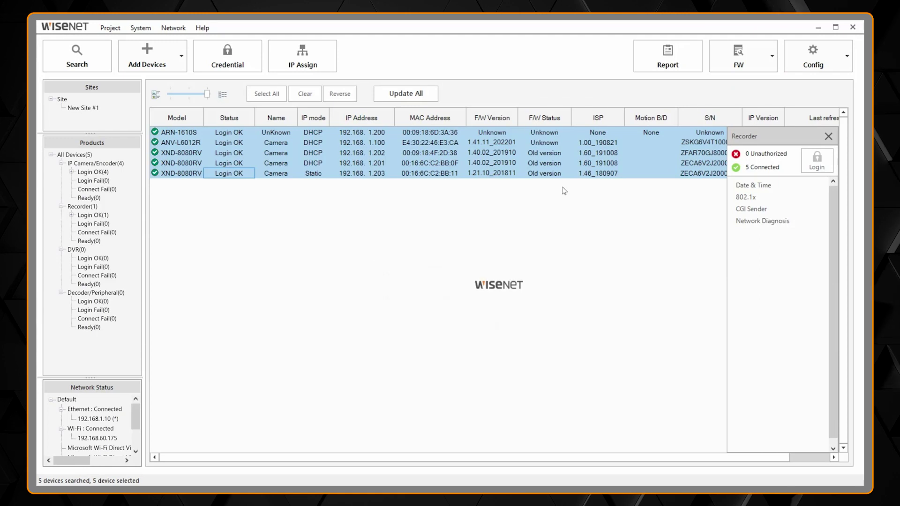
{"action": "left_click", "coordinate": [566, 152]}
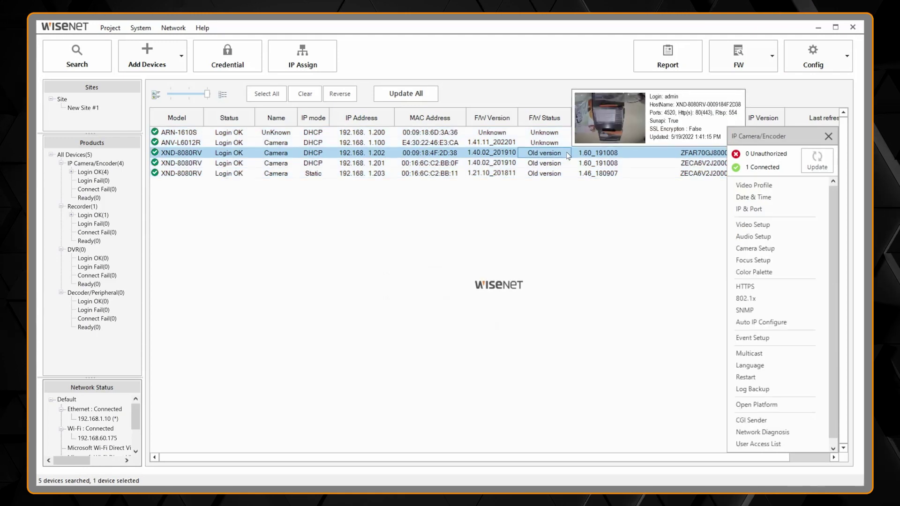
{"action": "left_click", "coordinate": [558, 175], "text": "shift"}
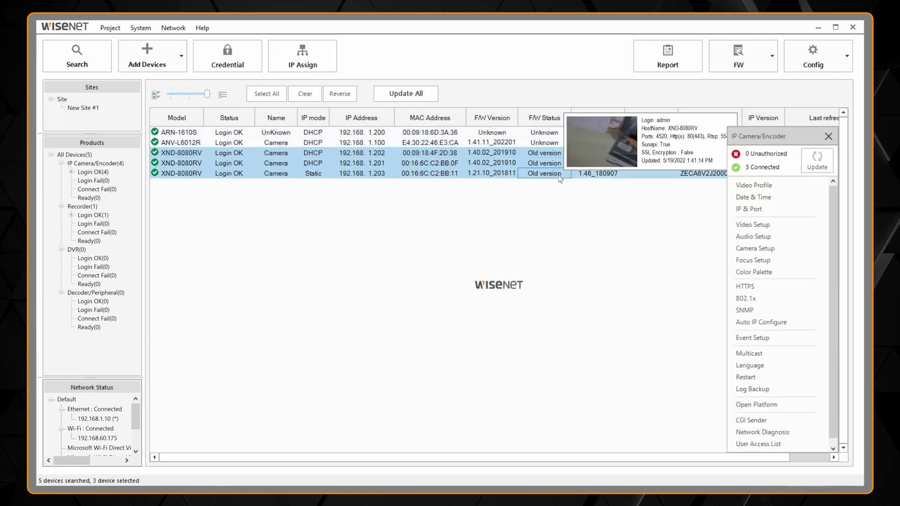
Step: Open FW Upgrade for the three selected cameras and cancel the firmware file picker
{"action": "left_click", "coordinate": [774, 69]}
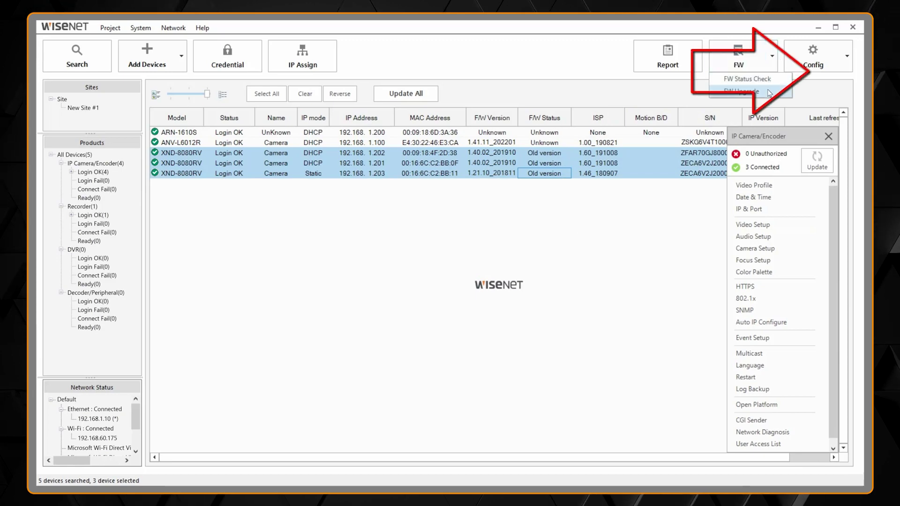
{"action": "left_click", "coordinate": [769, 92]}
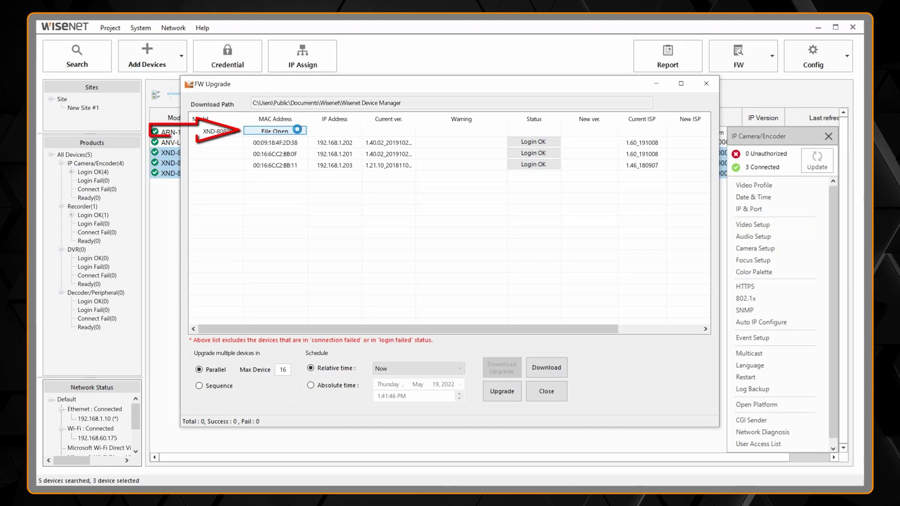
{"action": "left_click", "coordinate": [298, 132]}
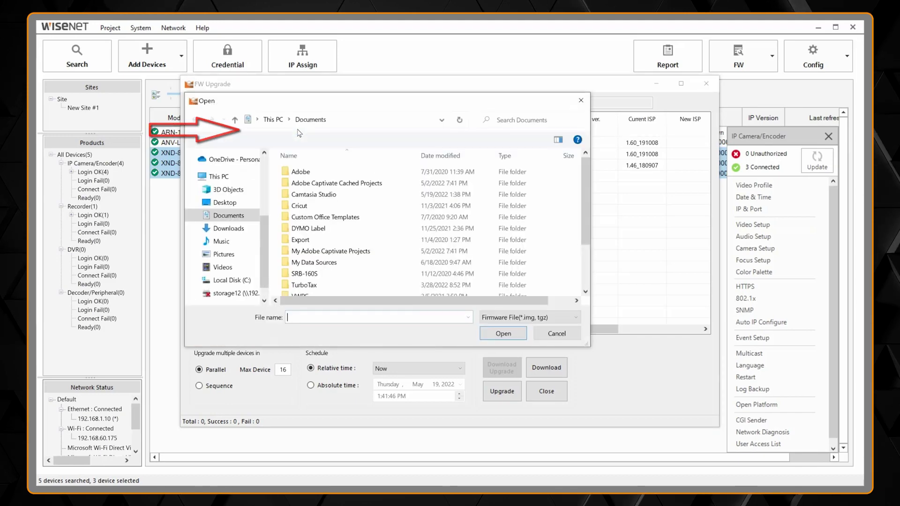
{"action": "left_click", "coordinate": [540, 334]}
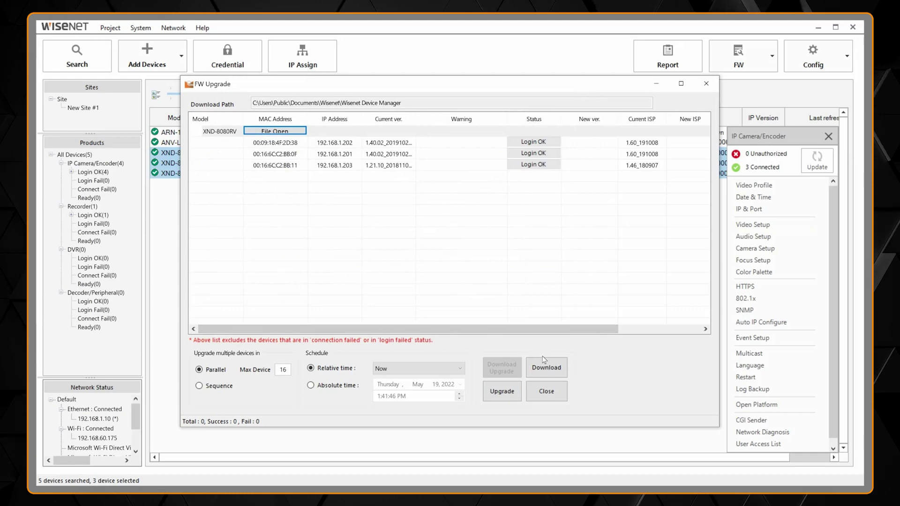
Step: In the Firmware Download list, sort by Search Device and tick XND-8080RV
{"action": "left_click", "coordinate": [547, 367]}
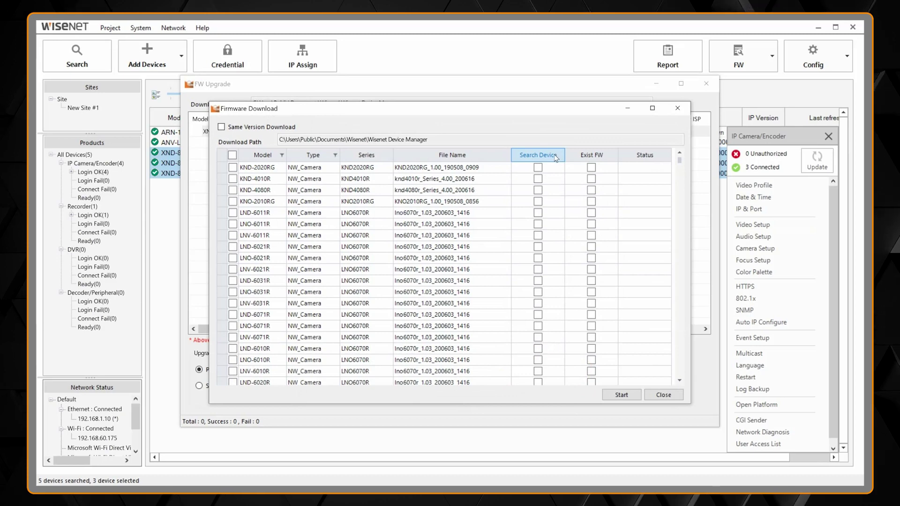
{"action": "left_click", "coordinate": [555, 157]}
{"action": "left_click", "coordinate": [556, 158]}
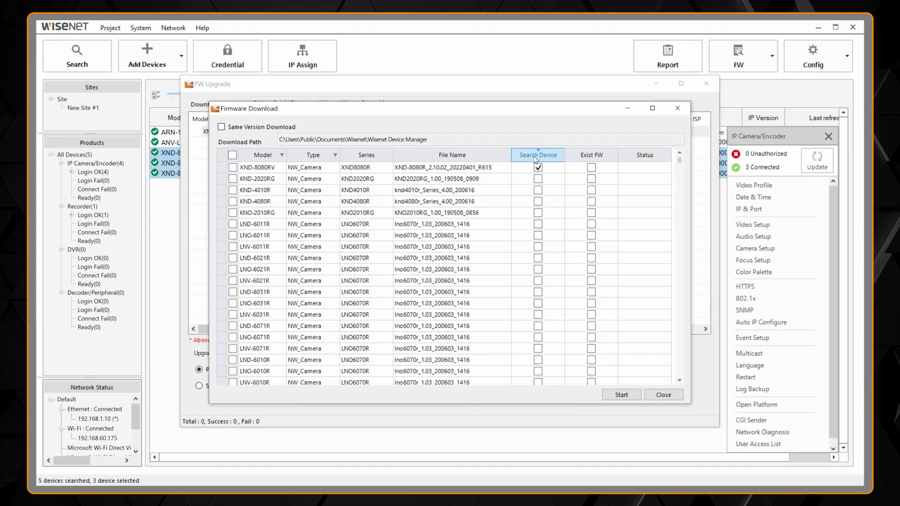
{"action": "left_click", "coordinate": [437, 170]}
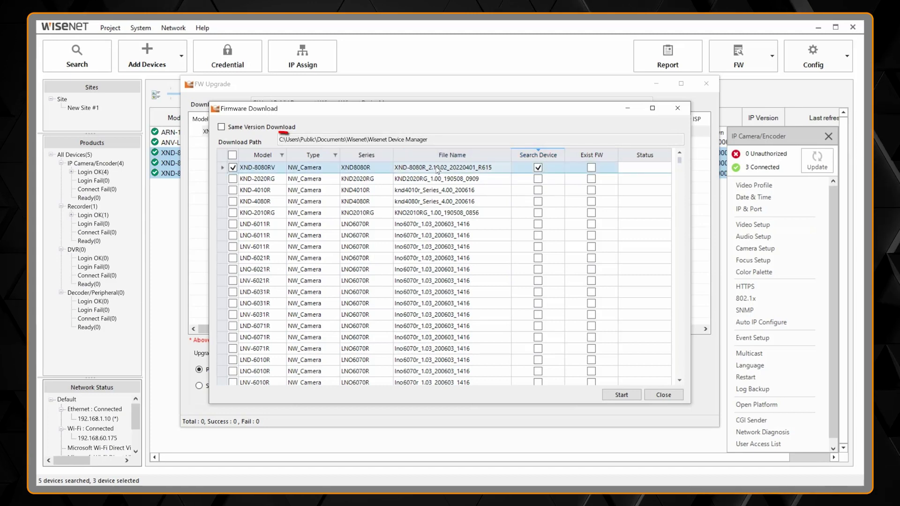
Step: Filter the Model column to models matching XND-80
{"action": "left_click", "coordinate": [281, 155]}
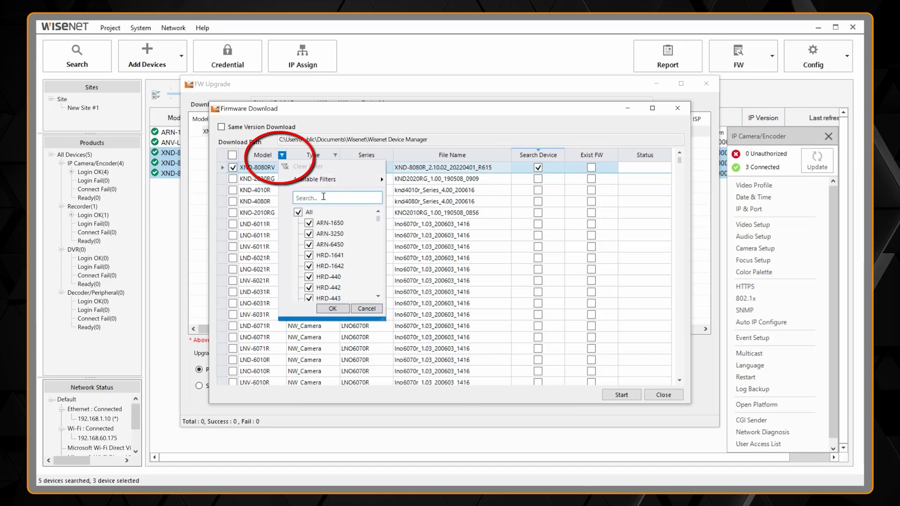
{"action": "left_click", "coordinate": [324, 197]}
{"action": "type", "text": "XND"}
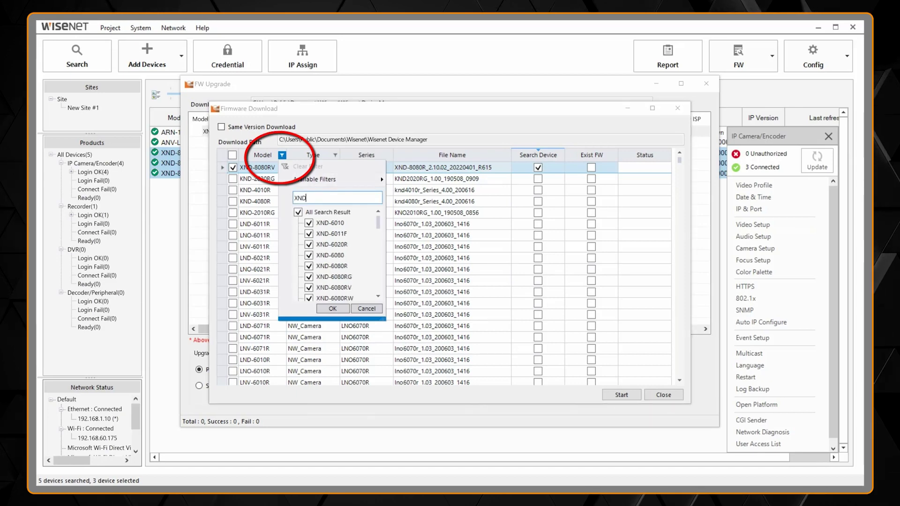
{"action": "type", "text": "-80"}
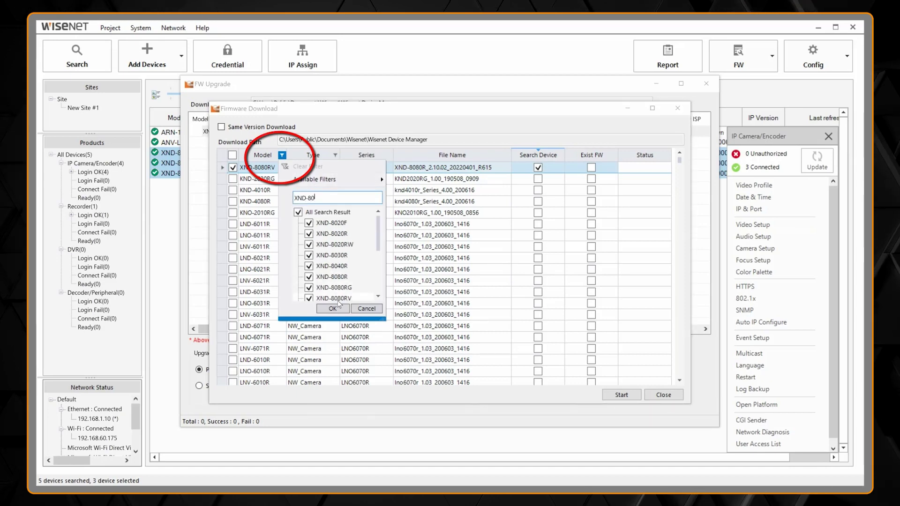
{"action": "left_click", "coordinate": [332, 309]}
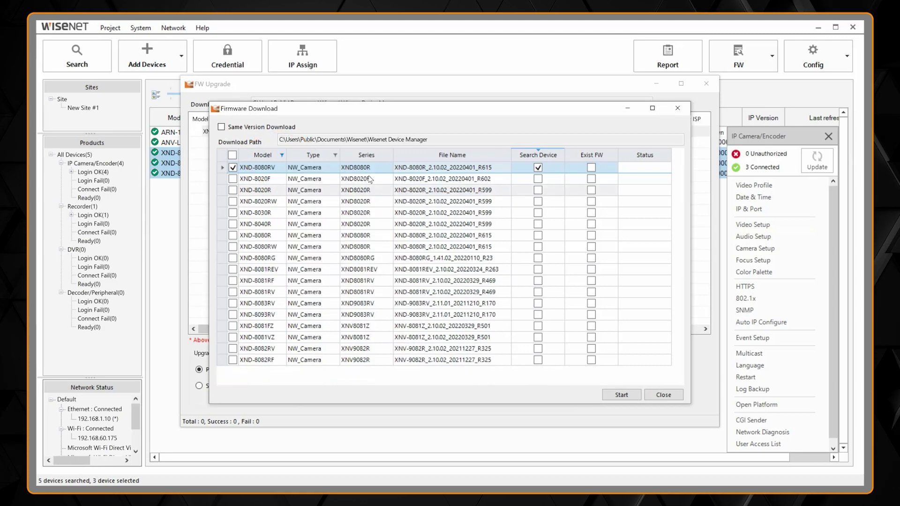
Step: Tick several XND-80 firmwares, then leave only XND-8080RV checked and start the download
{"action": "left_click", "coordinate": [442, 177]}
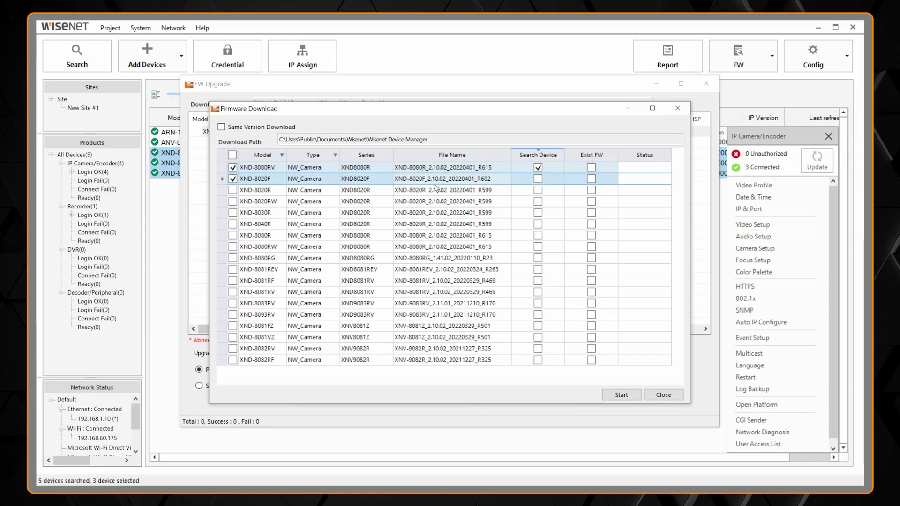
{"action": "left_click", "coordinate": [435, 189], "text": "ctrl+shift"}
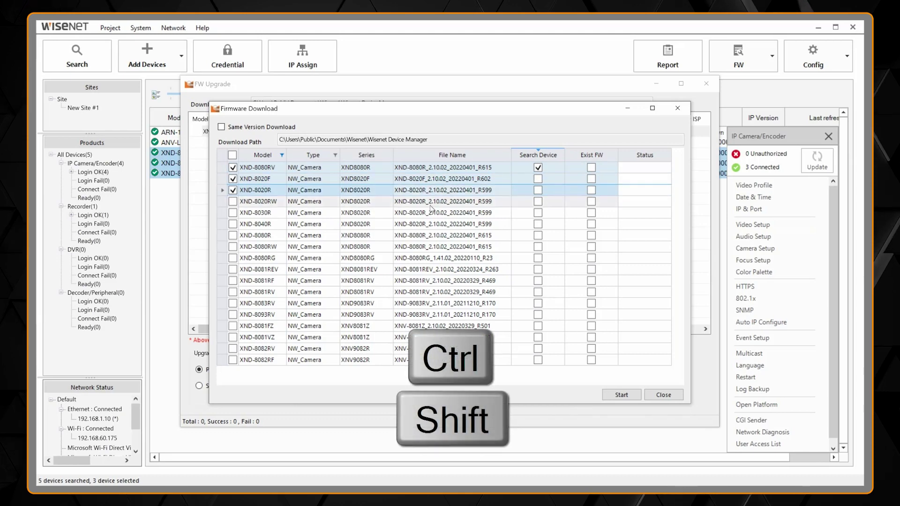
{"action": "left_click", "coordinate": [429, 204], "text": "ctrl+shift"}
{"action": "left_click", "coordinate": [430, 227], "text": "ctrl+shift"}
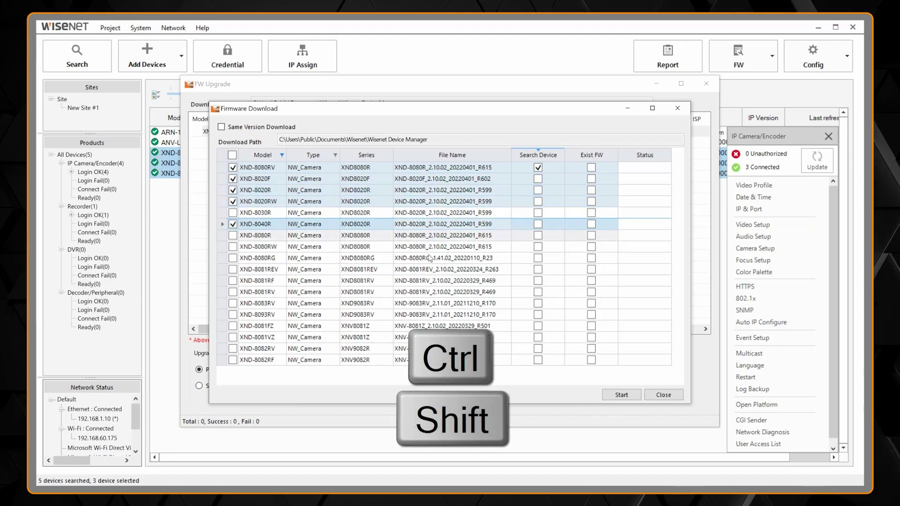
{"action": "left_click", "coordinate": [424, 258], "text": "ctrl+shift"}
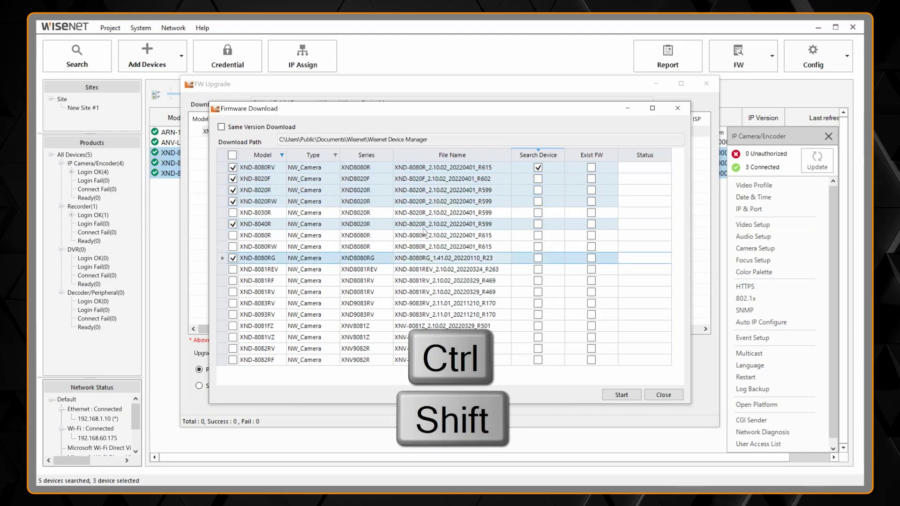
{"action": "left_click", "coordinate": [426, 203]}
{"action": "left_click", "coordinate": [435, 171]}
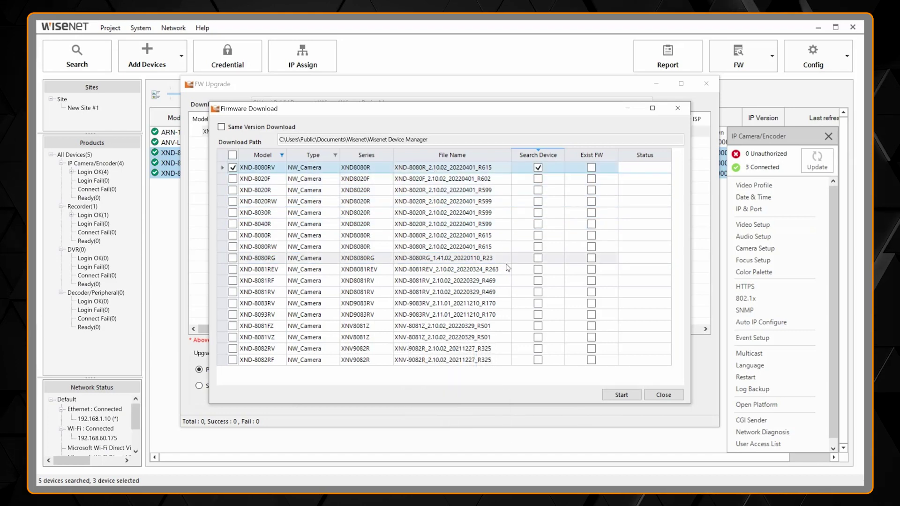
{"action": "left_click", "coordinate": [630, 393]}
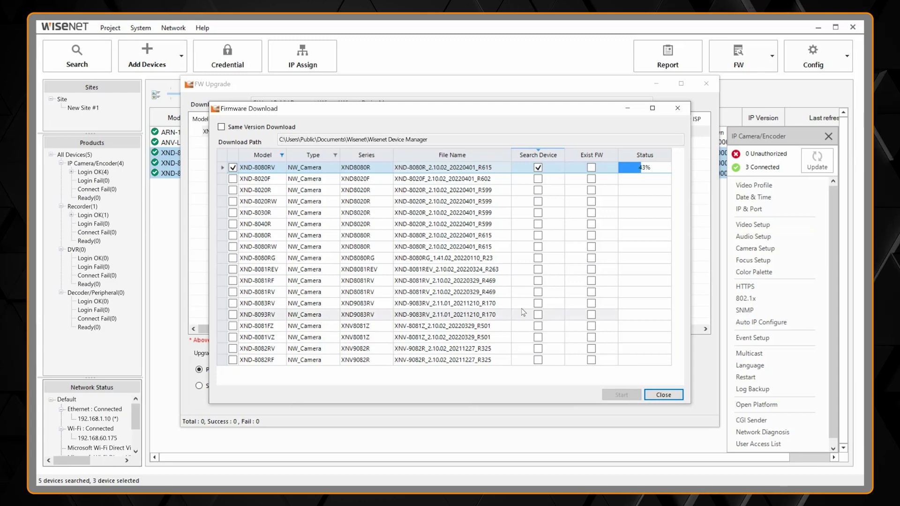
Step: Select the download path text, then close the Firmware Download list once the download completes
{"action": "left_click_drag", "start_coordinate": [447, 139], "coordinate": [275, 133]}
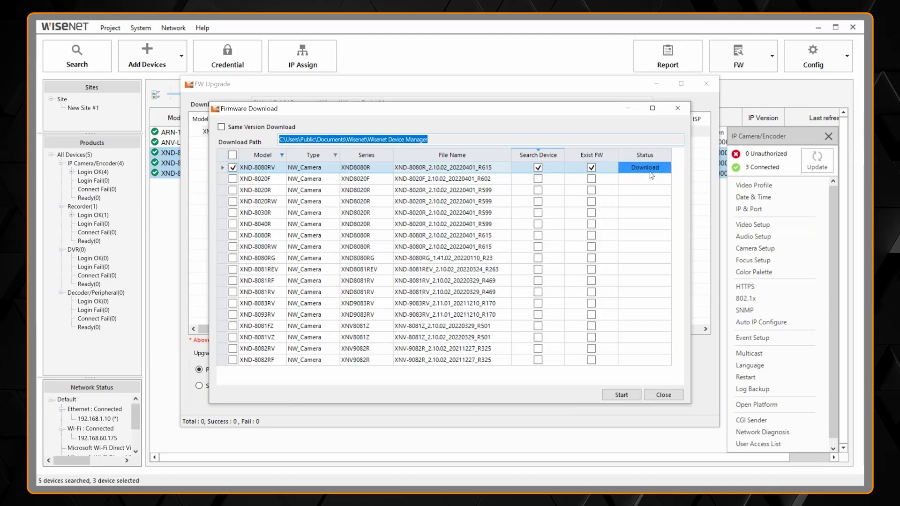
{"action": "left_click", "coordinate": [661, 396]}
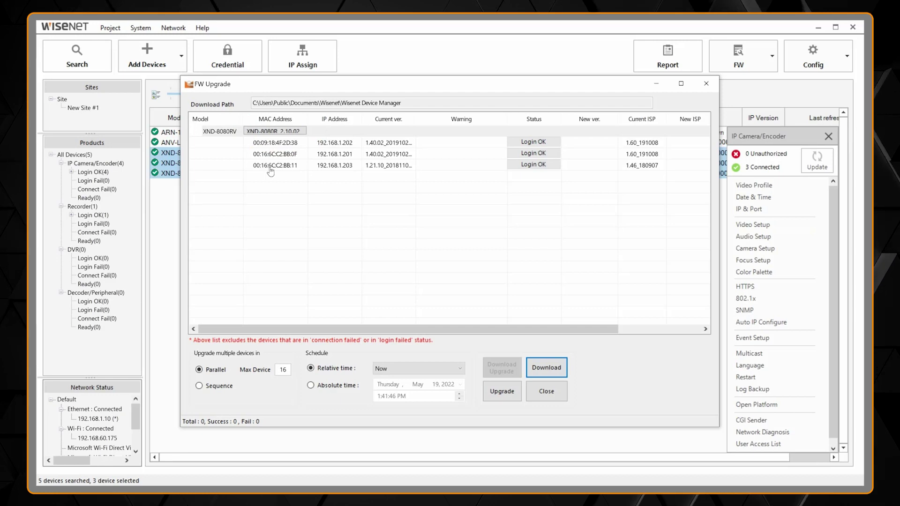
Step: Start the XND-8080R_2.10.02 firmware upgrade on the three XND-8080RV cameras
{"action": "left_click", "coordinate": [503, 392]}
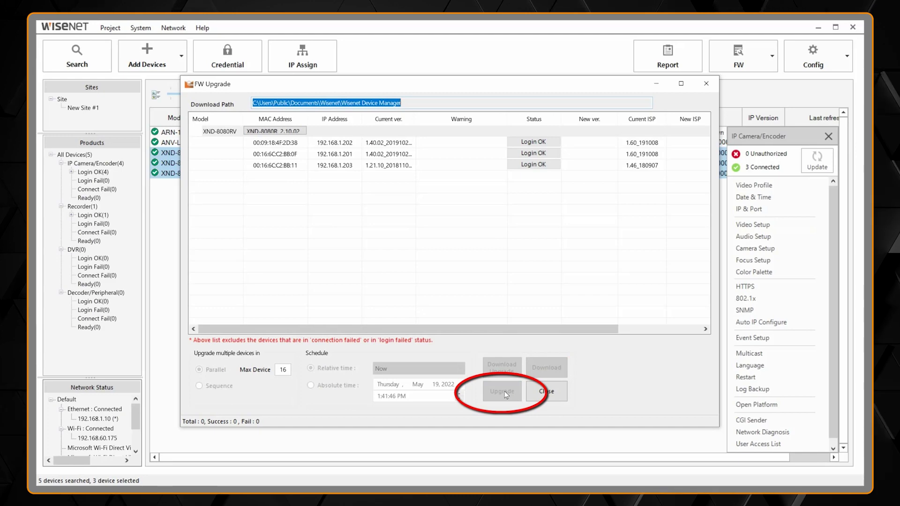